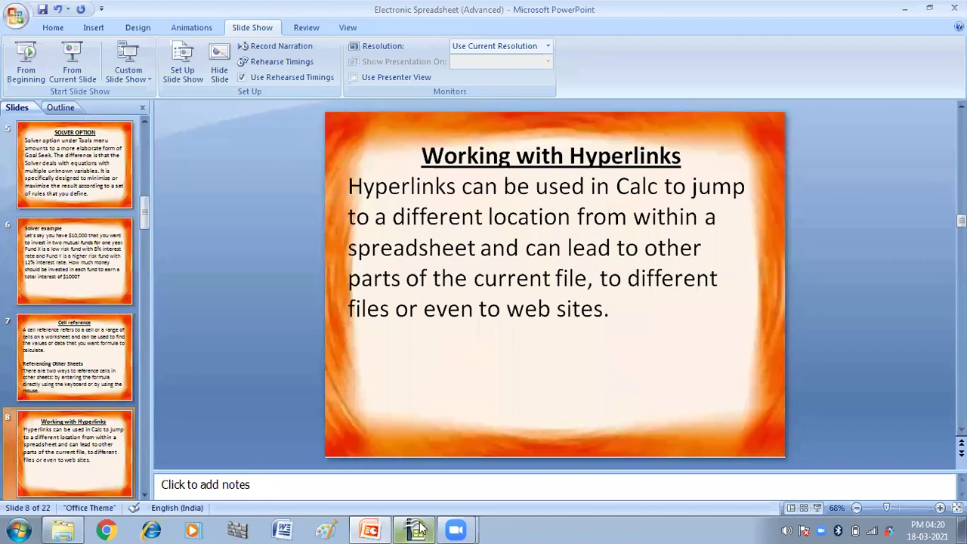
Switch to the blank Calc spreadsheet and open the Insert menu
{"action": "left_click", "coordinate": [375, 494]}
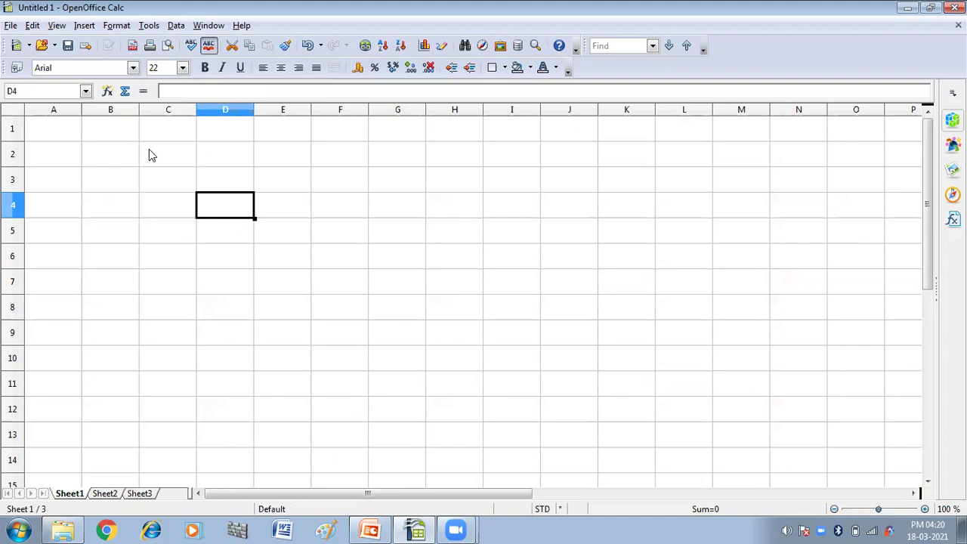
{"action": "left_click", "coordinate": [84, 29]}
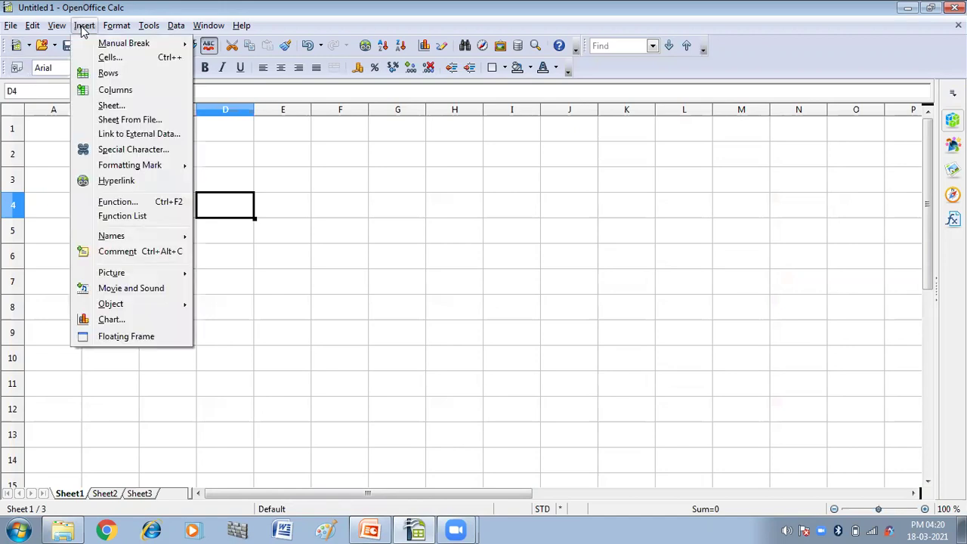
Start a Hyperlink of the New Document type, set to Edit later
{"action": "left_click", "coordinate": [113, 184]}
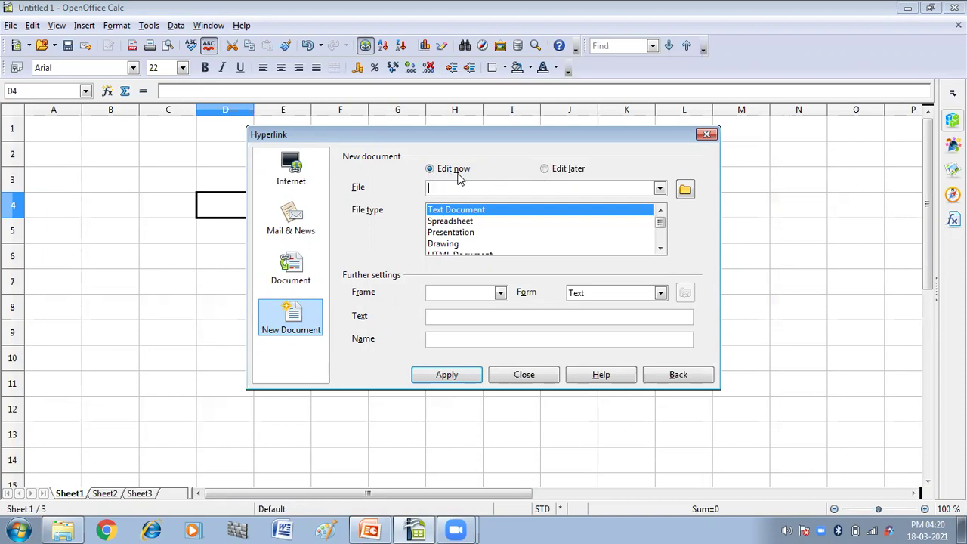
{"action": "left_click", "coordinate": [543, 170]}
Set the new linked document's save folder to Desktop through the Select Path dialog
{"action": "left_click", "coordinate": [449, 191]}
{"action": "left_click", "coordinate": [659, 190]}
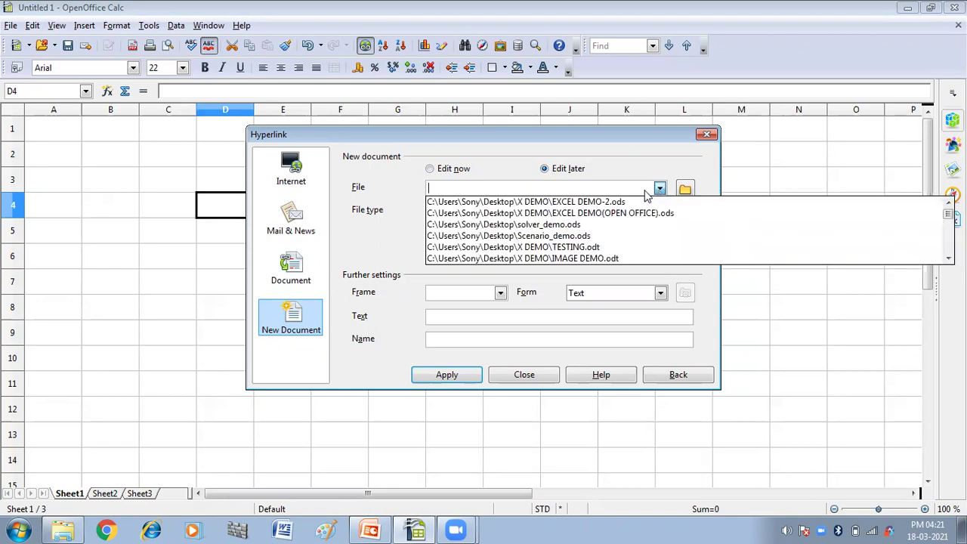
{"action": "left_click", "coordinate": [659, 190]}
{"action": "left_click", "coordinate": [685, 191]}
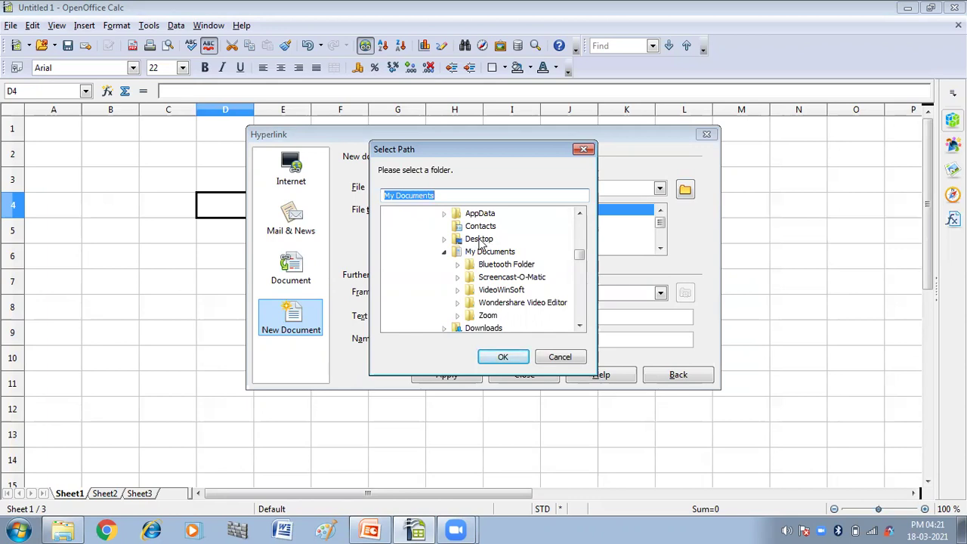
{"action": "left_click", "coordinate": [479, 238]}
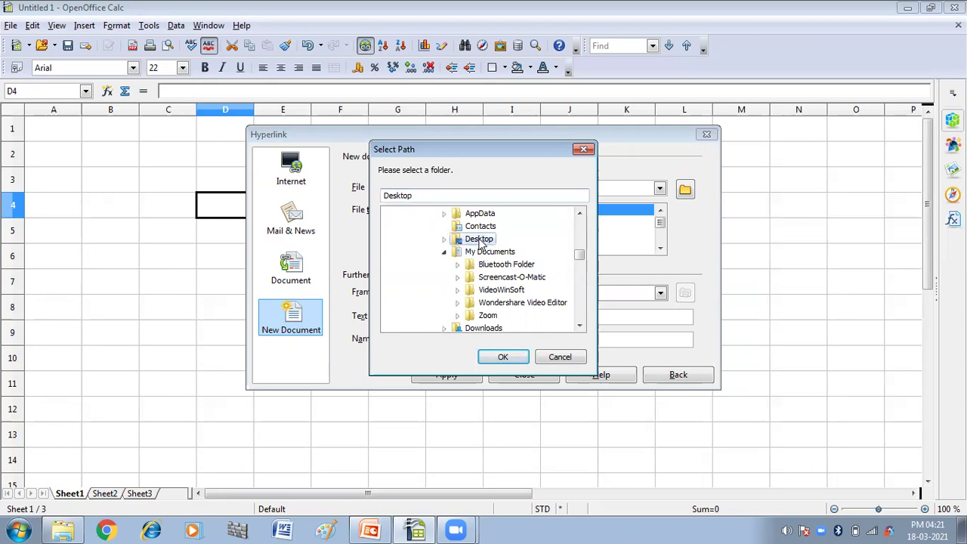
{"action": "left_click", "coordinate": [503, 358]}
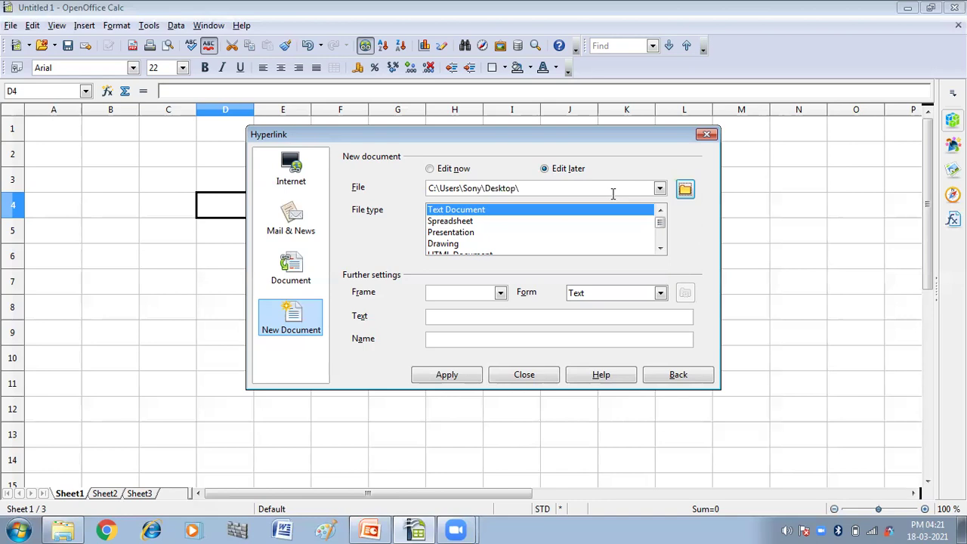
Add the file name HYPER_DEMO after the Desktop path, fixing the mistyped lowercase h
{"action": "triple_click", "coordinate": [521, 187]}
{"action": "left_click", "coordinate": [526, 192]}
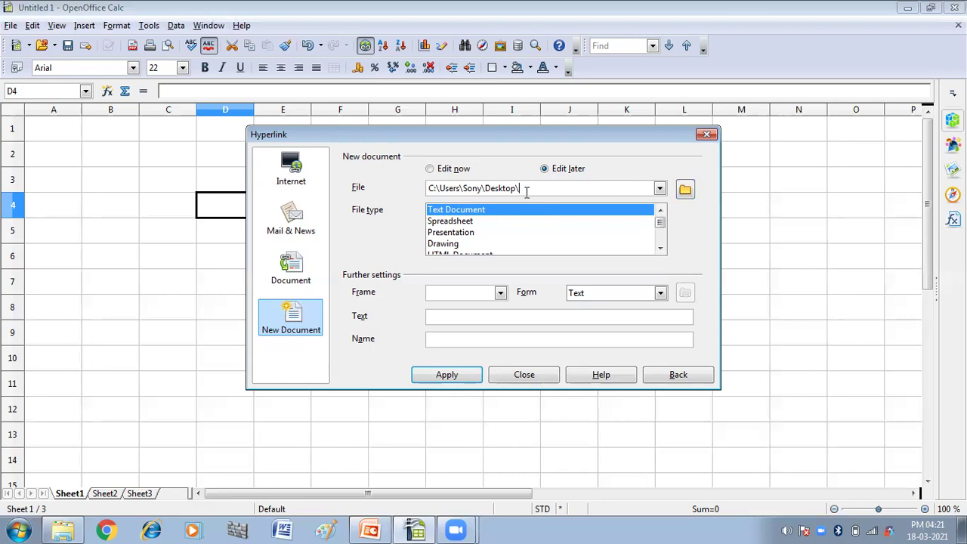
{"action": "type", "text": "hi"}
{"action": "type", "text": "P"}
{"action": "type", "text": "ER"}
{"action": "type", "text": "_"}
{"action": "type", "text": "DEMO"}
{"action": "left_click", "coordinate": [523, 188]}
{"action": "key", "text": "BackSpace"}
{"action": "type", "text": "H"}
Keep the link Form as Text, enter the display text EXAMPLE, and leave Frame empty
{"action": "left_click", "coordinate": [660, 295]}
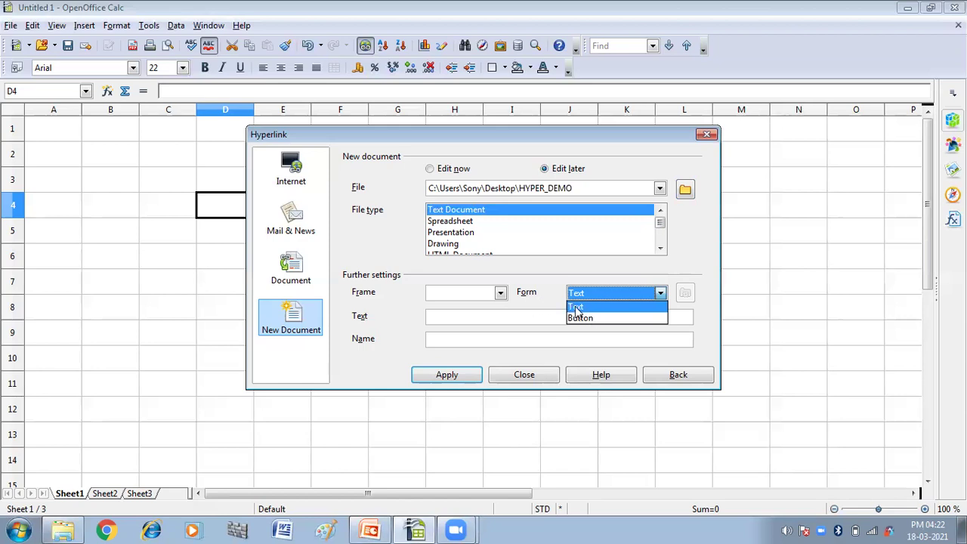
{"action": "left_click", "coordinate": [577, 308]}
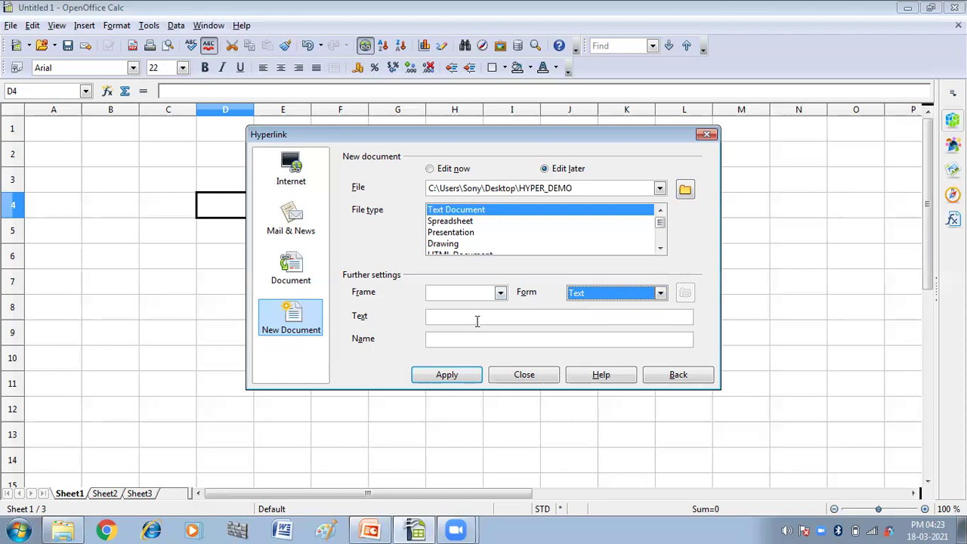
{"action": "left_click", "coordinate": [442, 315]}
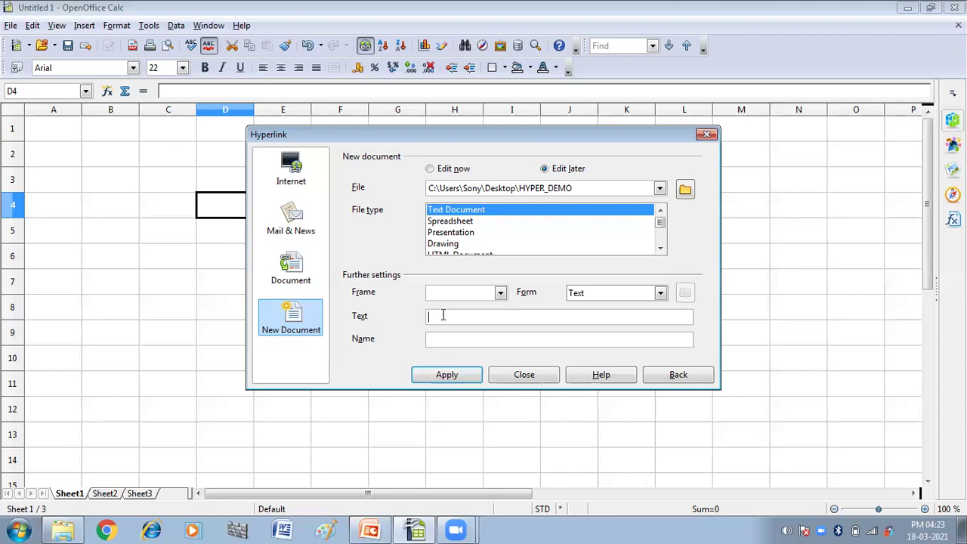
{"action": "type", "text": "EXA"}
{"action": "type", "text": "MPLE"}
{"action": "left_click", "coordinate": [500, 293]}
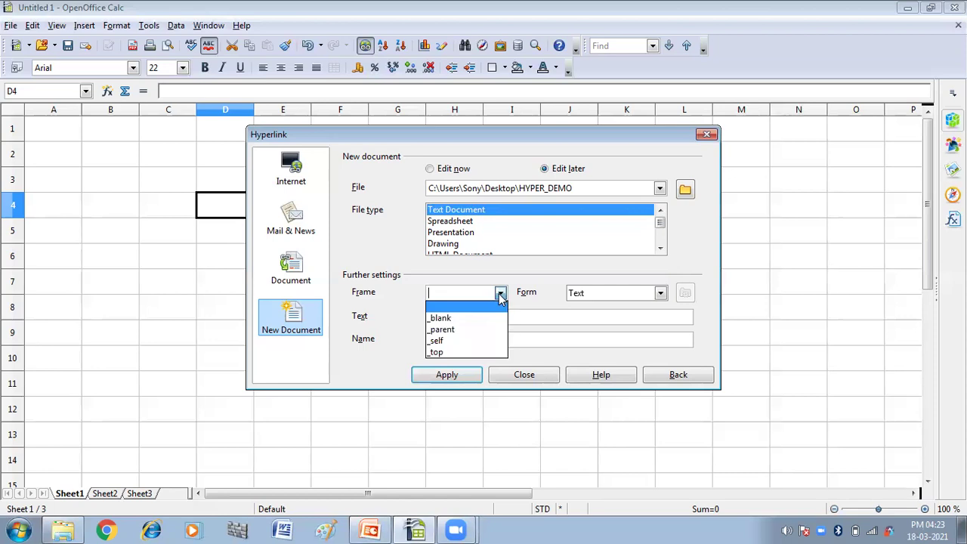
{"action": "left_click", "coordinate": [500, 295]}
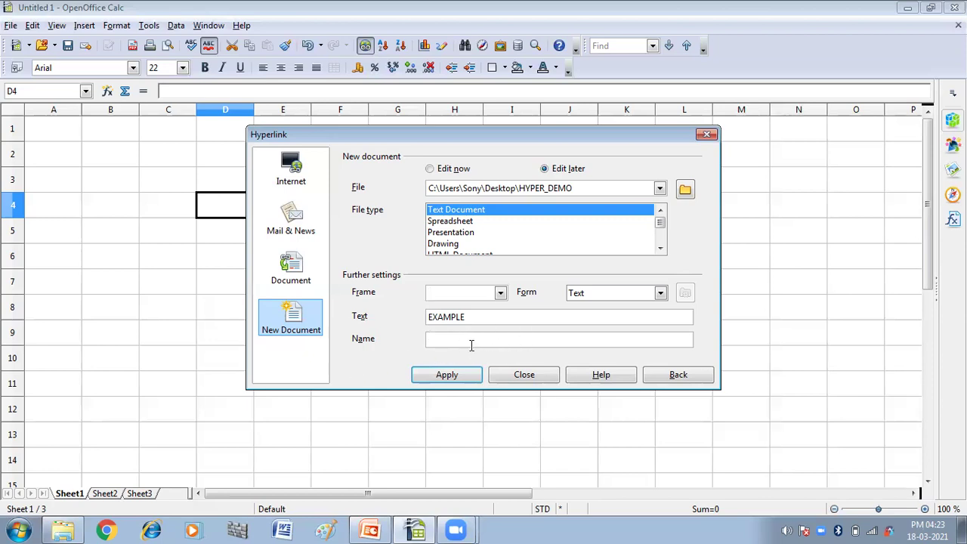
Apply the EXAMPLE hyperlink to D4, then follow it to open HYPER_DEMO in Writer
{"action": "left_click", "coordinate": [453, 380]}
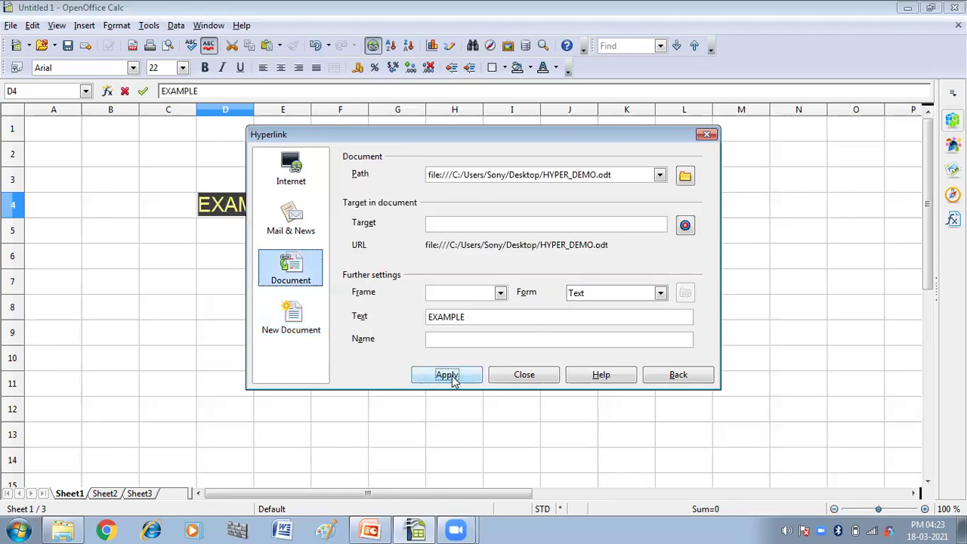
{"action": "left_click", "coordinate": [513, 376]}
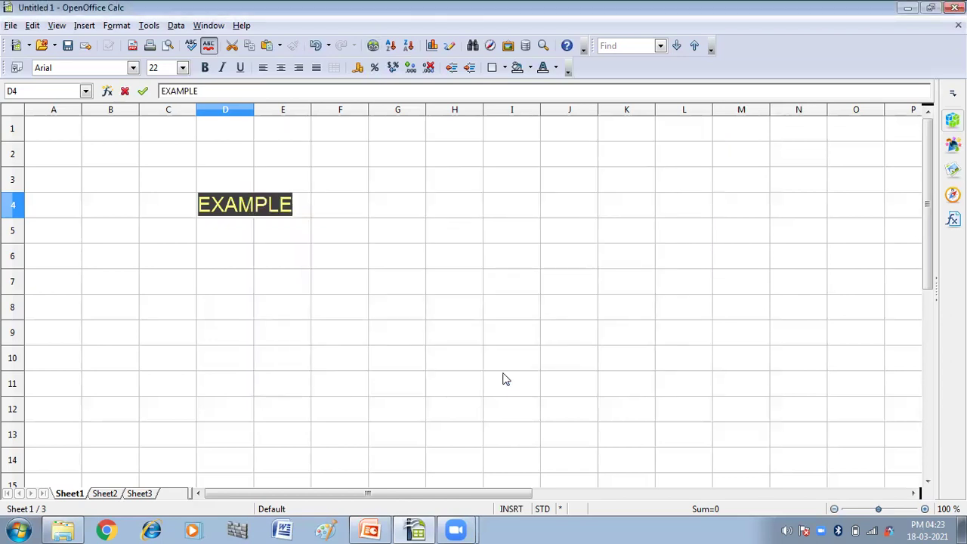
{"action": "left_click", "coordinate": [223, 211]}
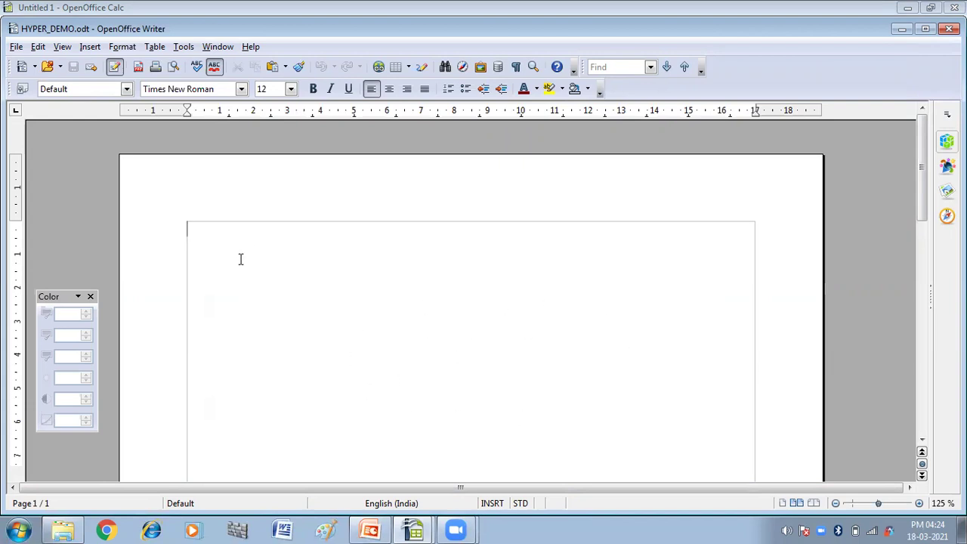
Minimize Writer, Calc and PowerPoint so the desktop shows the HYPER_DEMO file
{"action": "left_click", "coordinate": [901, 32]}
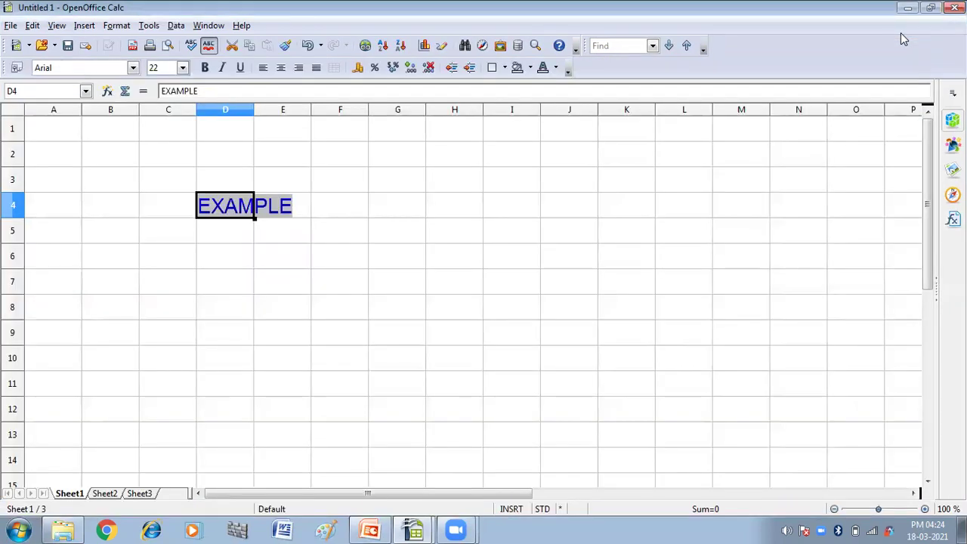
{"action": "left_click", "coordinate": [906, 9]}
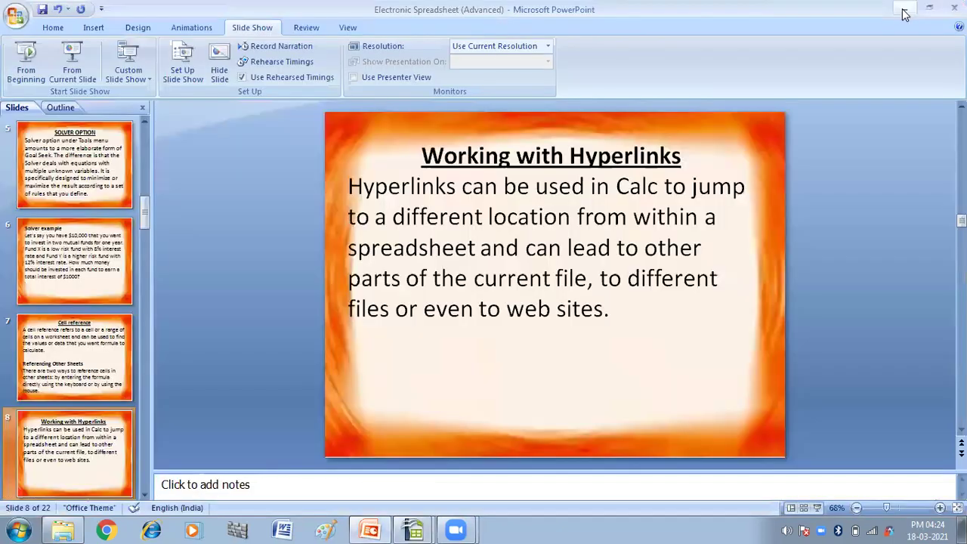
{"action": "left_click", "coordinate": [905, 11]}
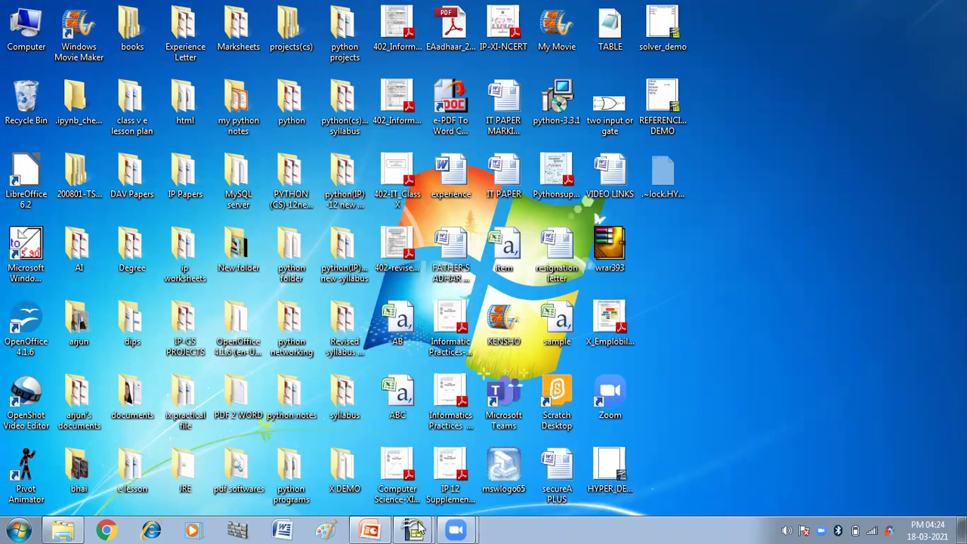
{"action": "mouse_move", "coordinate": [413, 529]}
{"action": "left_click", "coordinate": [382, 497]}
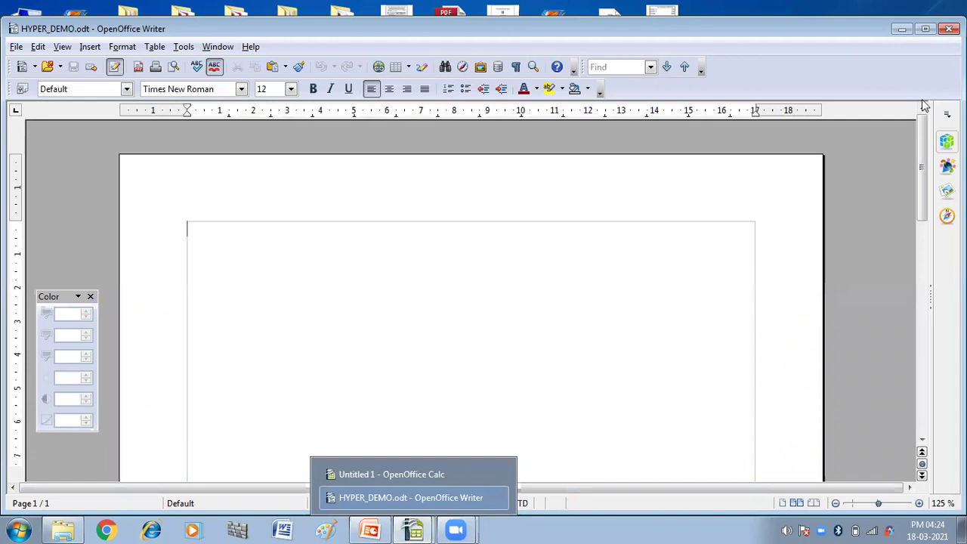
{"action": "left_click", "coordinate": [901, 29]}
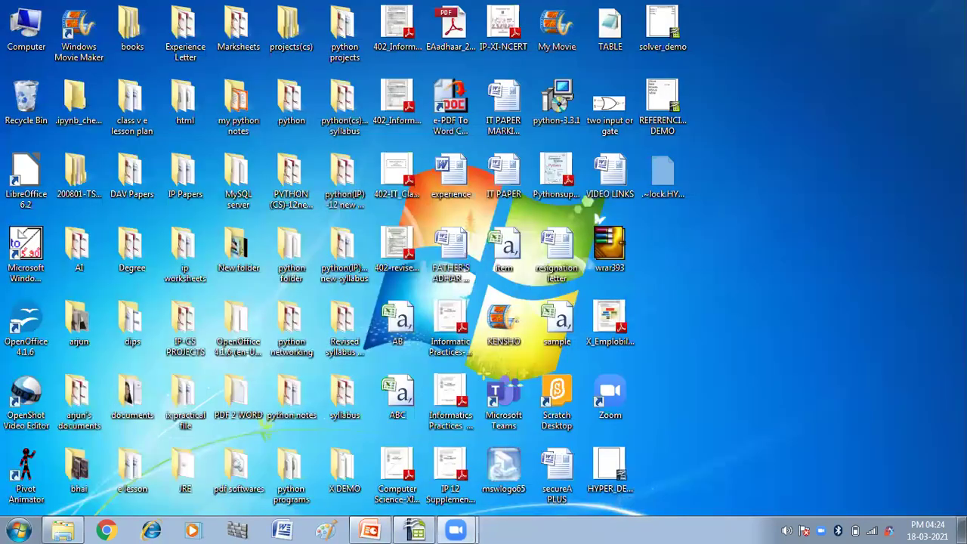